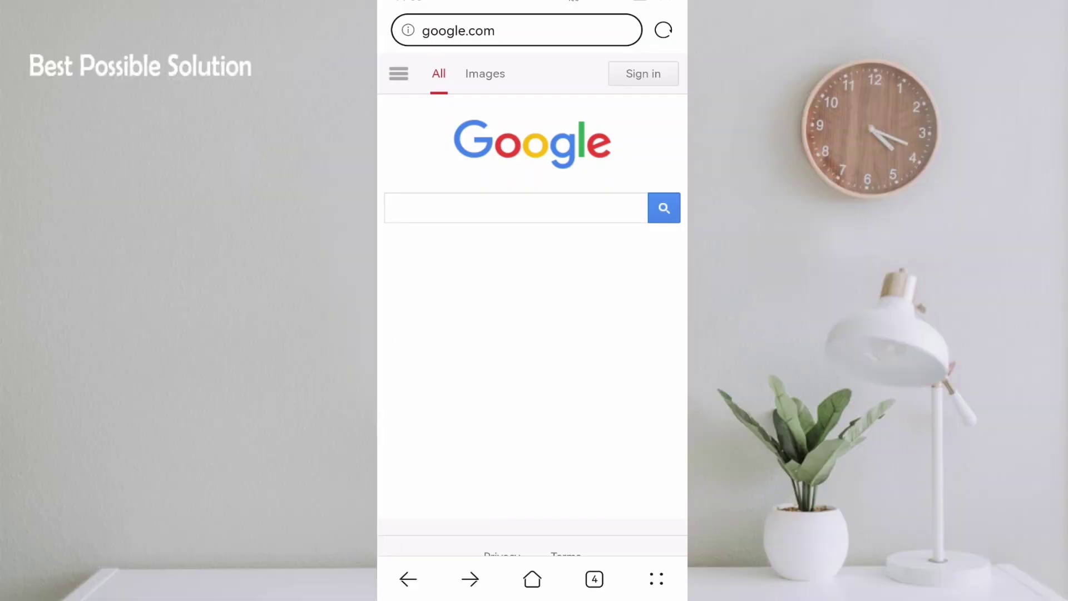
Start entering the chat.openai.com address in the mobile browser's address bar.
{"action": "left_click", "coordinate": [508, 31]}
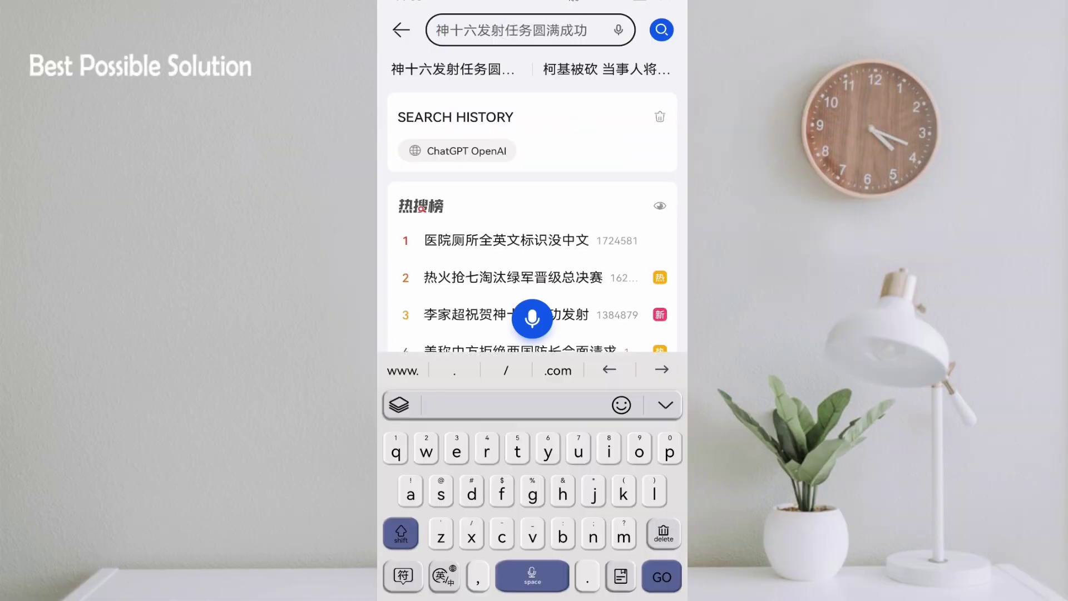
{"action": "type", "text": "chat"}
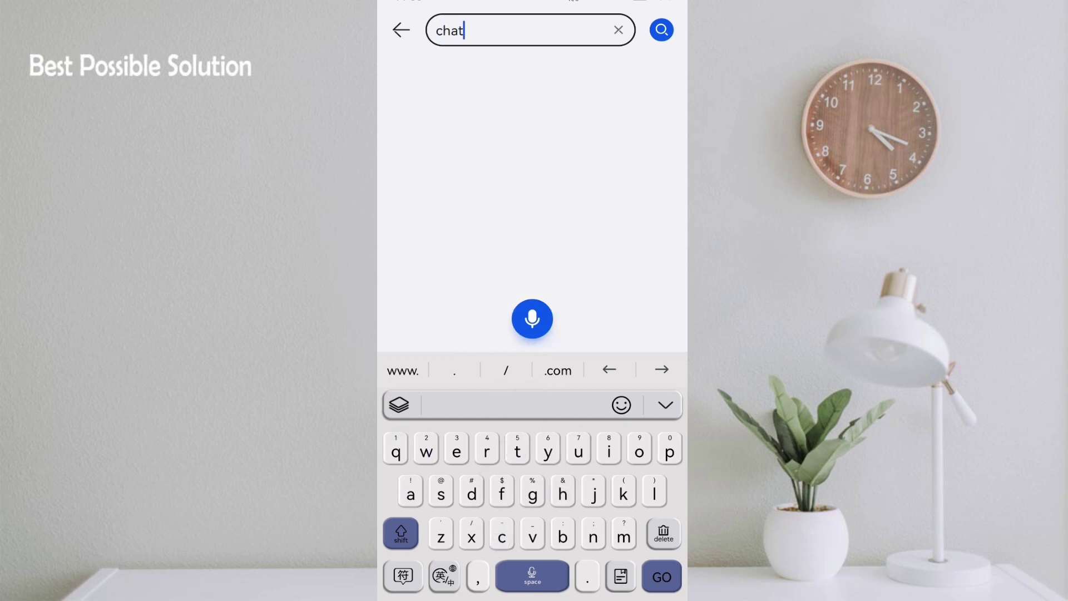
{"action": "type", "text": ".open"}
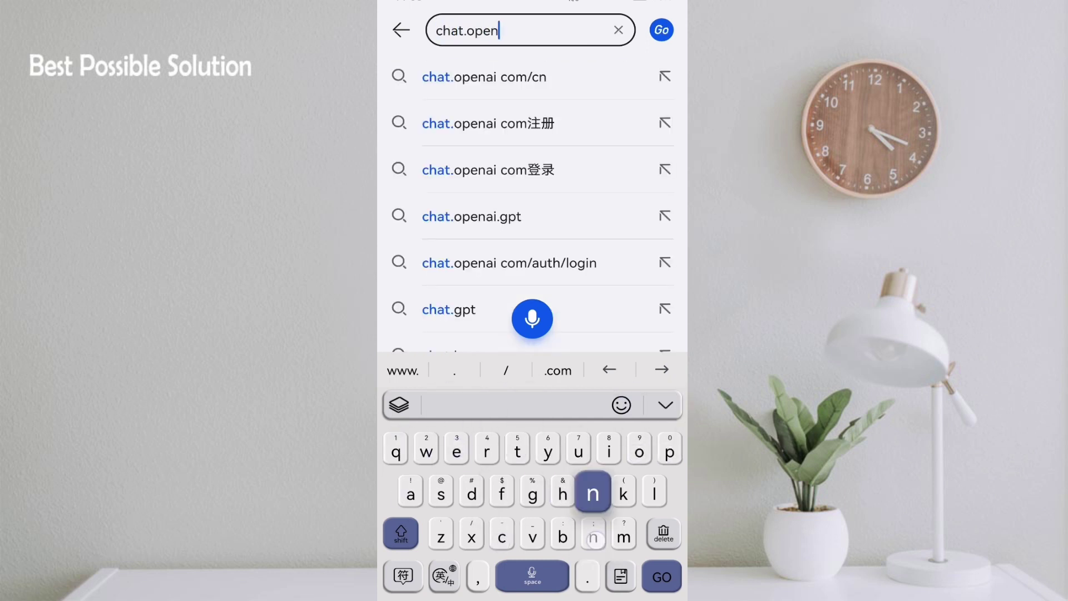
{"action": "type", "text": "ai."}
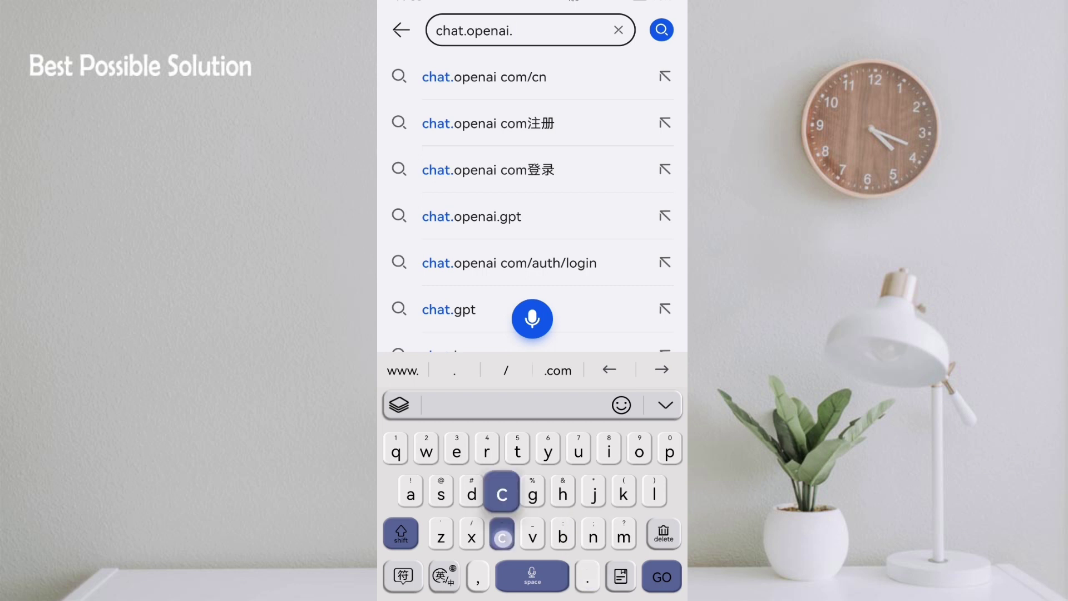
{"action": "type", "text": "com"}
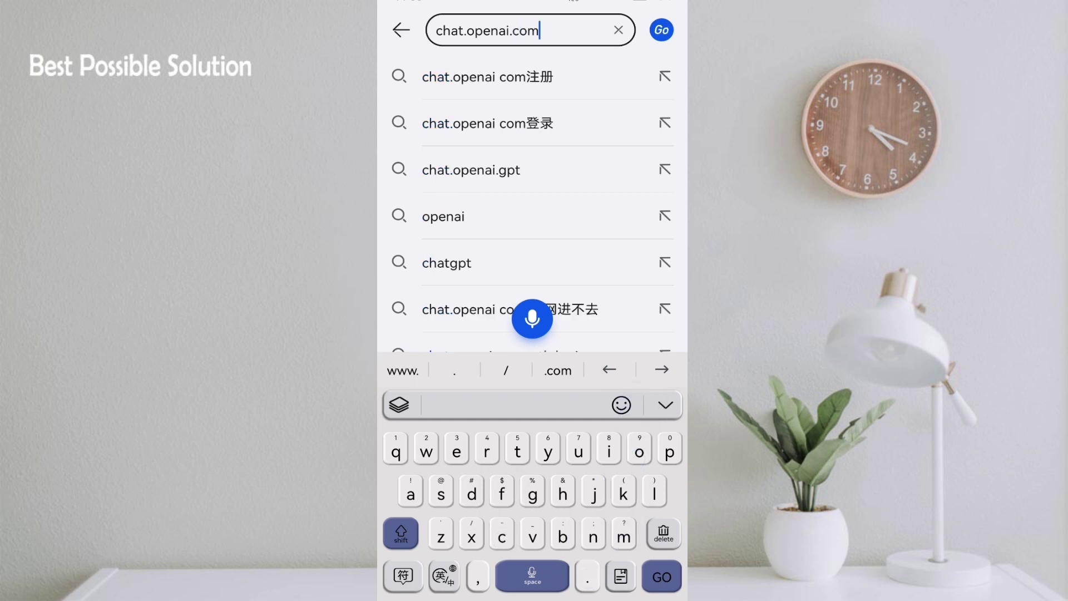
Load chat.openai.com, choose Sign up, and submit an email address to reach the password step.
{"action": "left_click", "coordinate": [662, 577]}
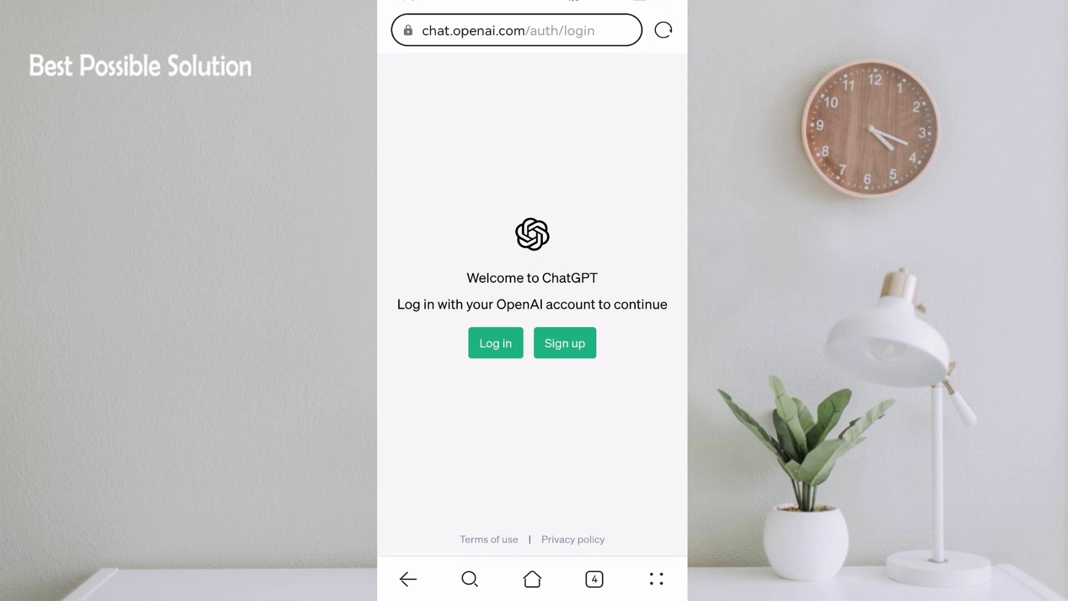
{"action": "left_click", "coordinate": [565, 343]}
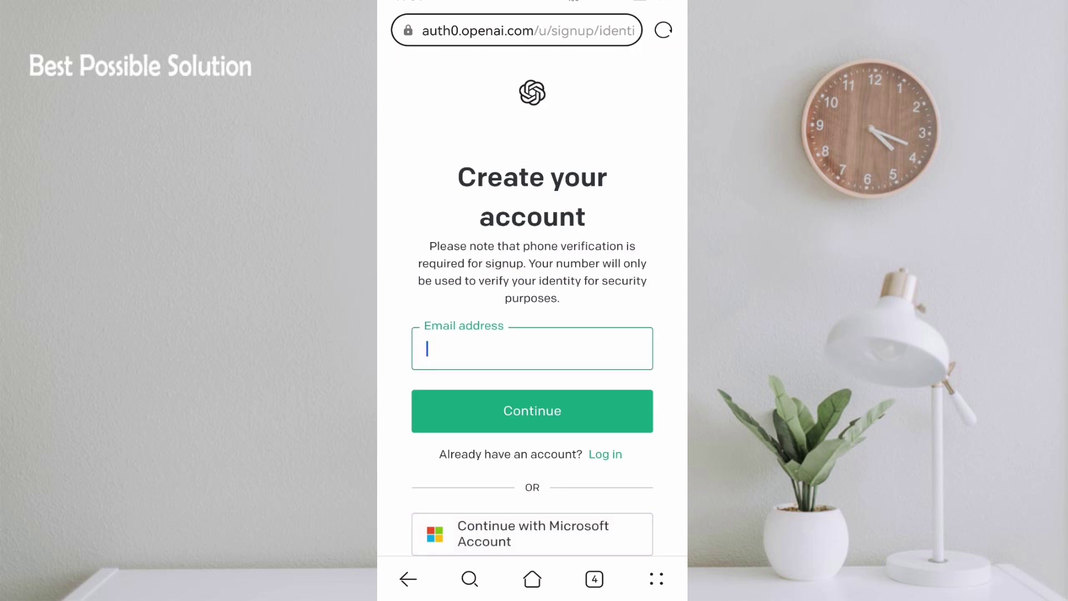
{"action": "left_click", "coordinate": [531, 349]}
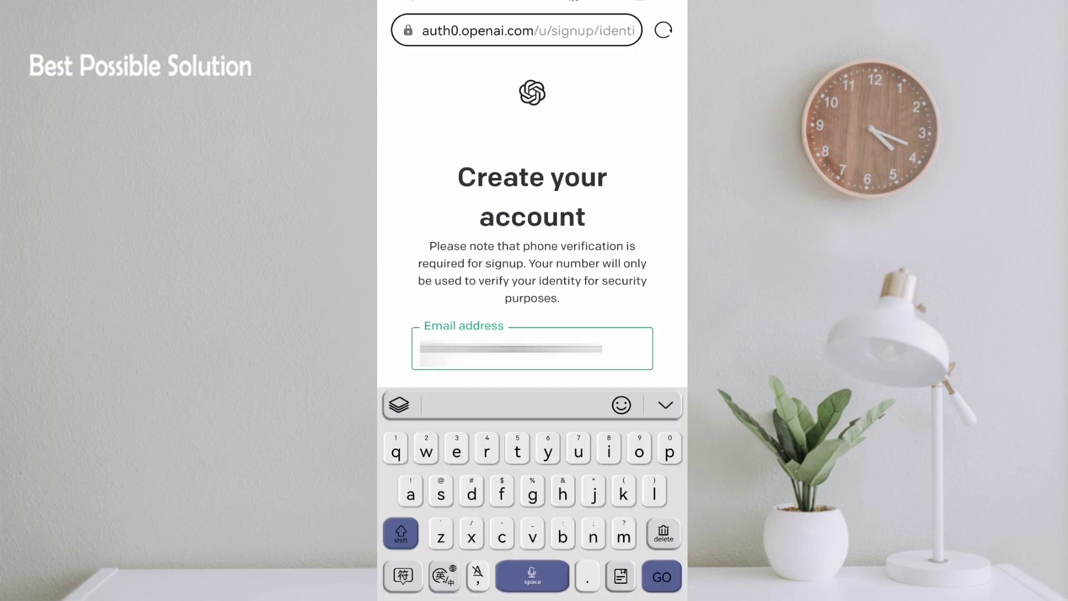
{"action": "left_click", "coordinate": [661, 577]}
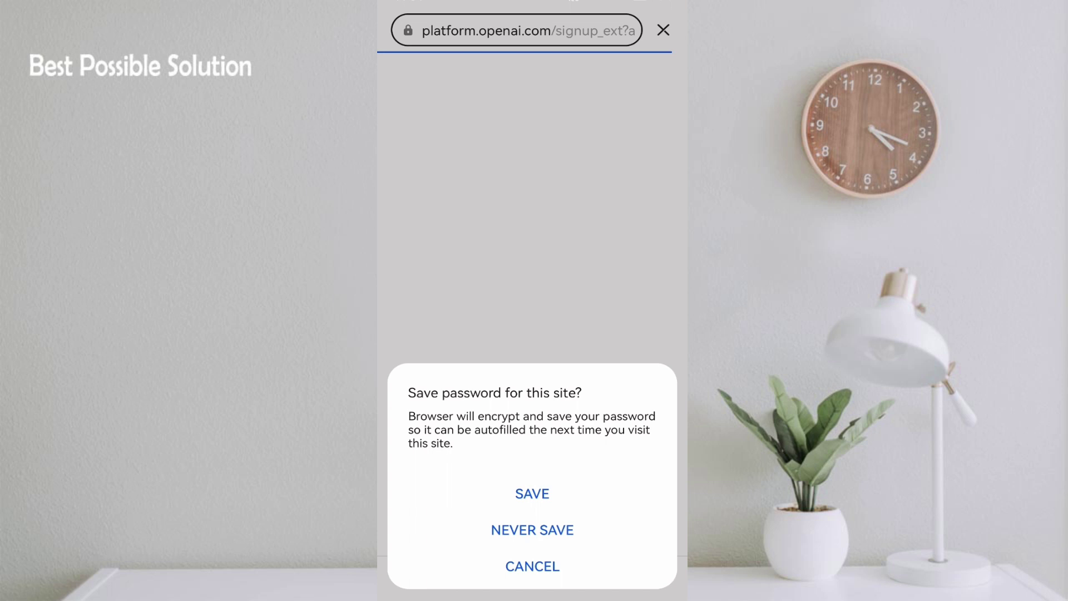
Decline saving the password, then verify the email through the OpenAI message's link.
{"action": "left_click", "coordinate": [533, 529]}
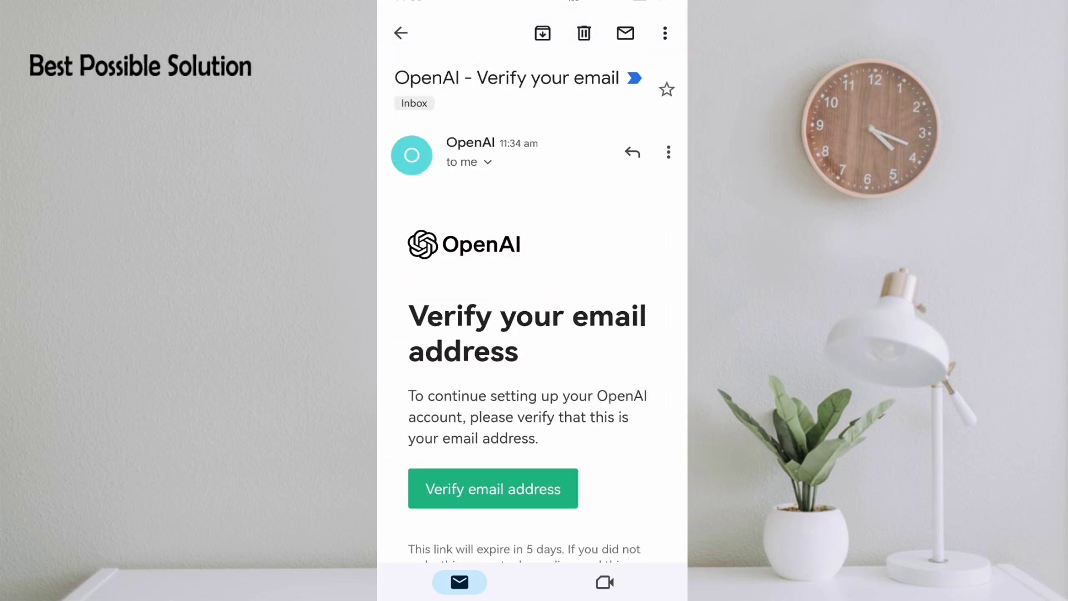
{"action": "left_click", "coordinate": [533, 483]}
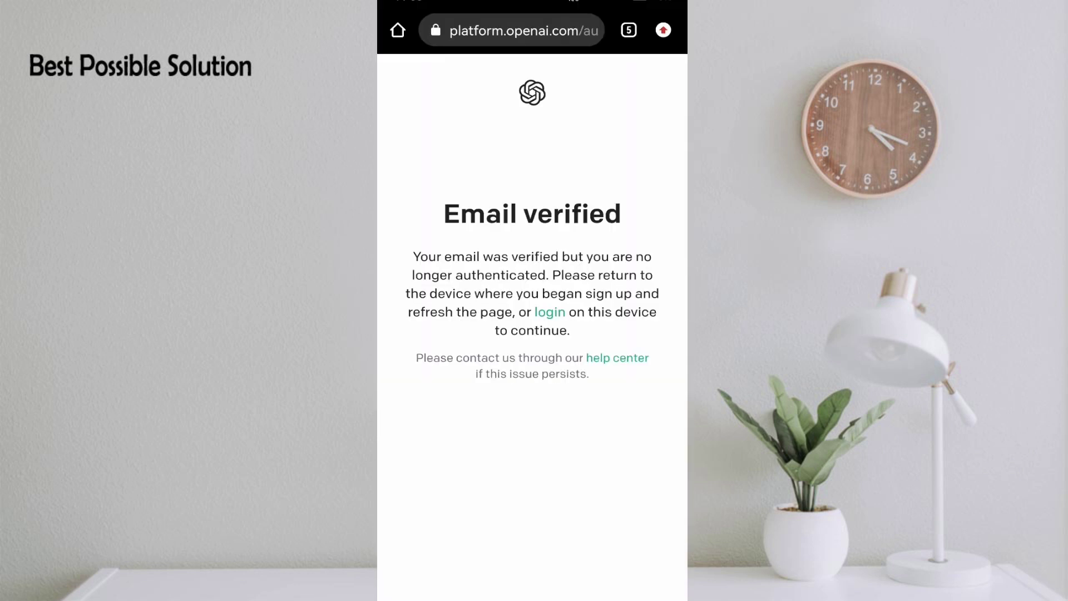
Log in on this device with the new account's password.
{"action": "left_click", "coordinate": [550, 311]}
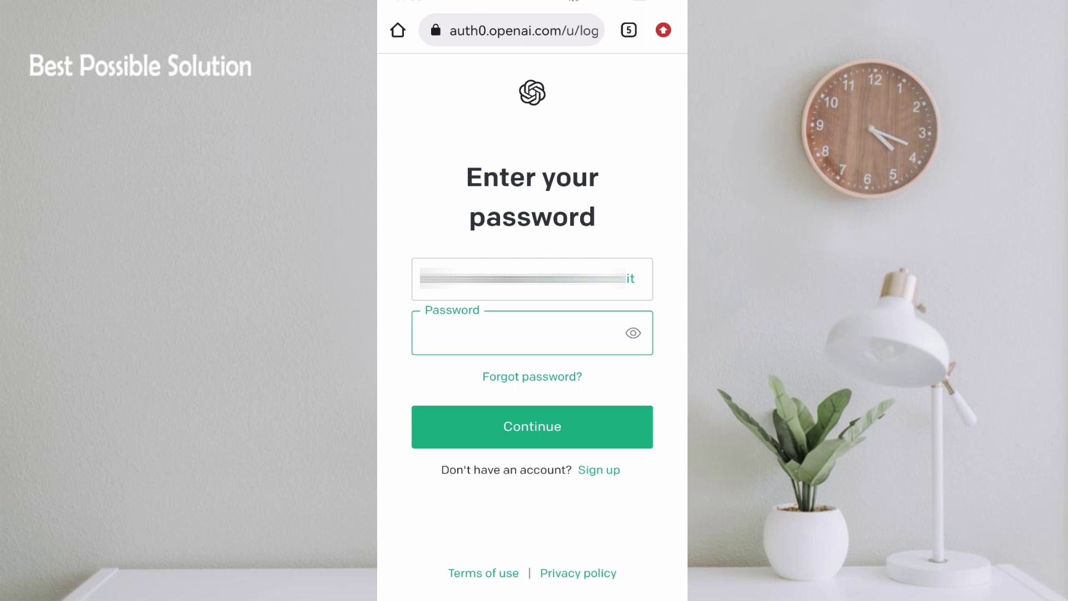
{"action": "left_click", "coordinate": [497, 333]}
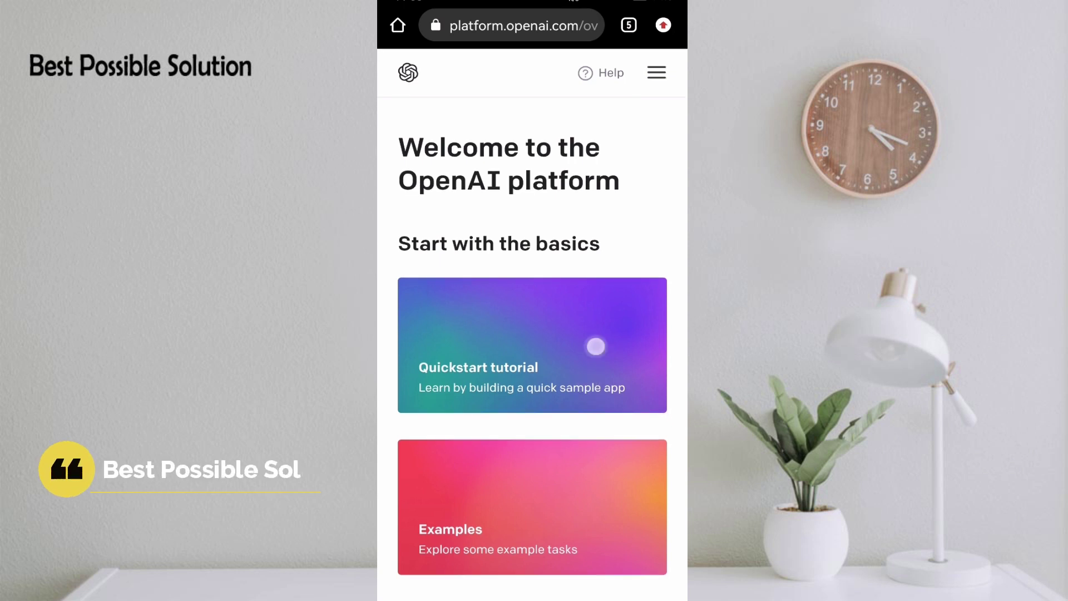
{"action": "scroll", "coordinate": [592, 340], "scroll_direction": "down", "scroll_amount": 6}
Open the Chat completions guide in the OpenAI Platform documentation.
{"action": "left_click", "coordinate": [605, 322]}
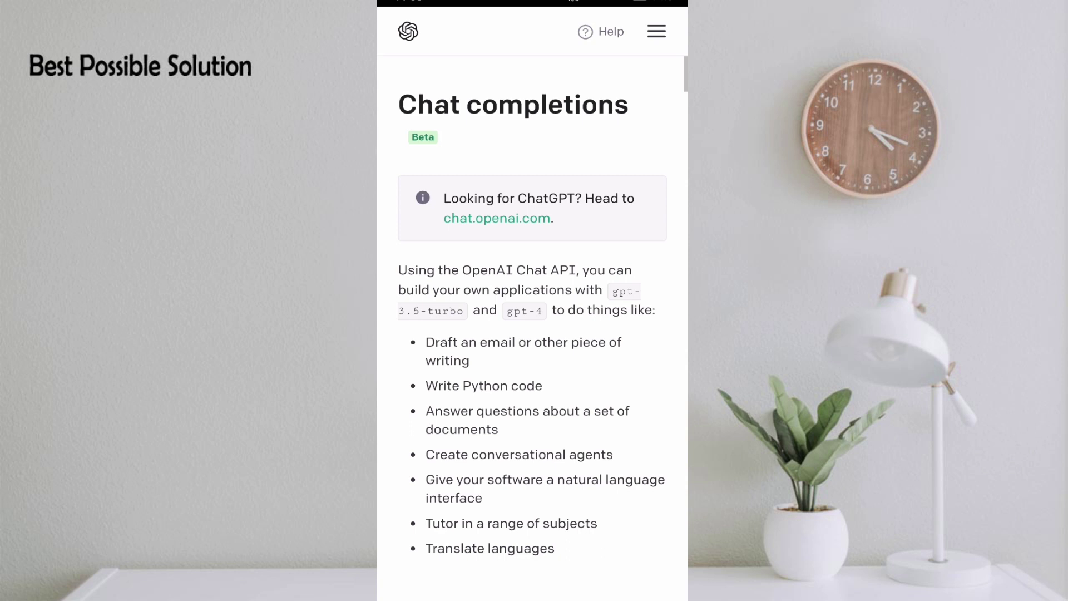
Log in to ChatGPT with the autofilled password and skip the research-preview and data-collection notices.
{"action": "left_click", "coordinate": [497, 218]}
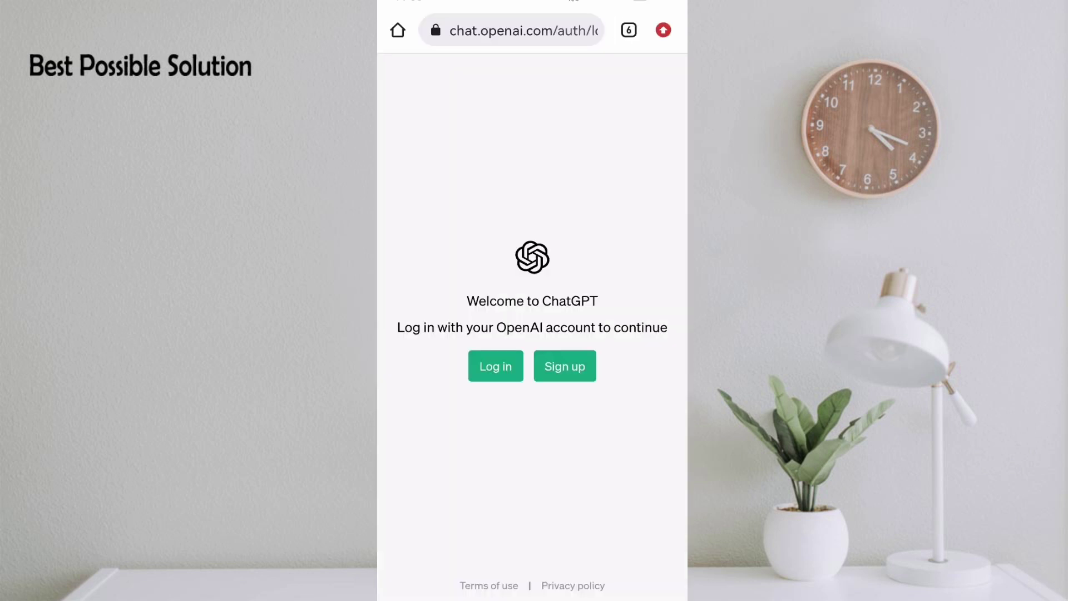
{"action": "left_click", "coordinate": [496, 367]}
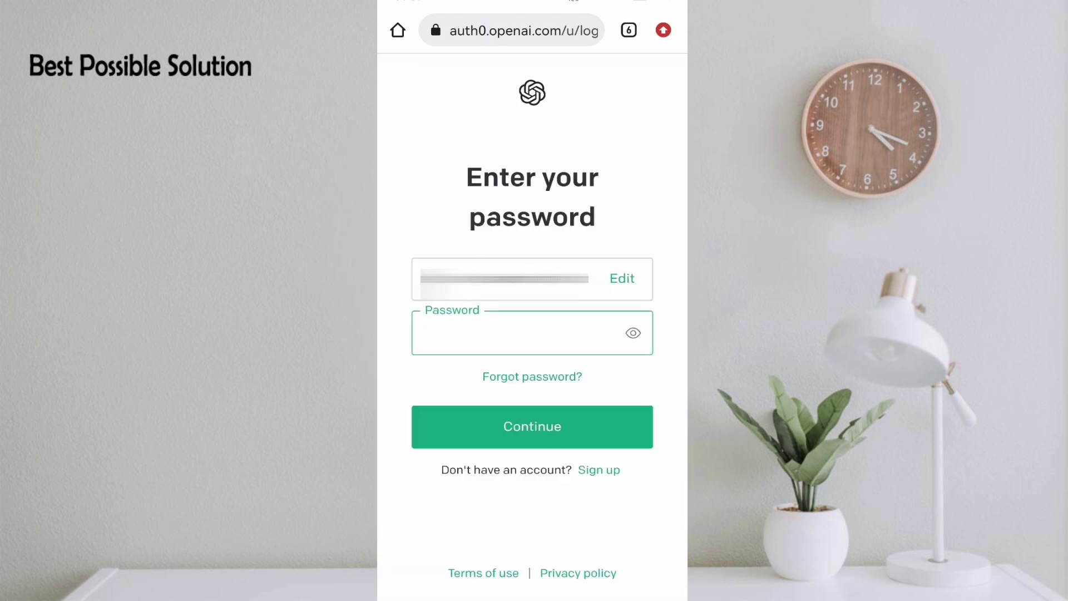
{"action": "left_click", "coordinate": [531, 427]}
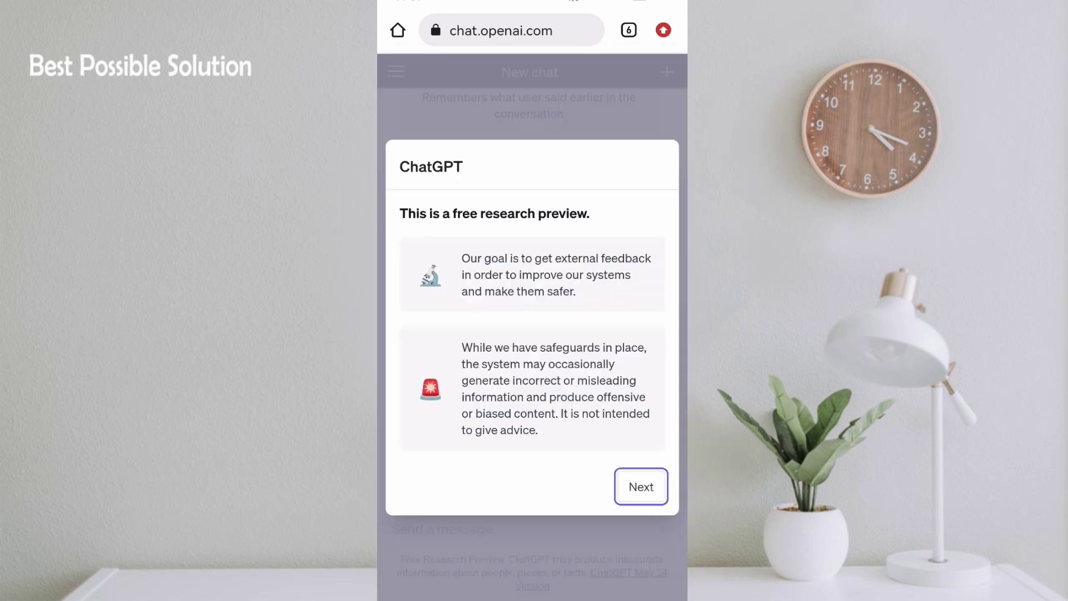
{"action": "left_click", "coordinate": [640, 487]}
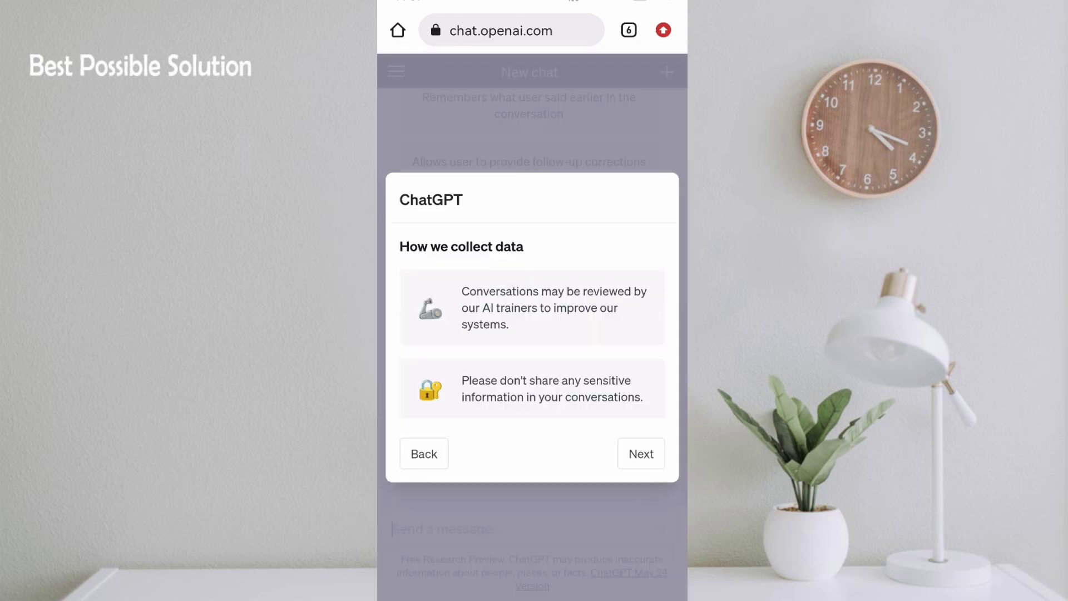
{"action": "left_click", "coordinate": [641, 454]}
Dismiss the last intro notice and send the greeting 'Hi chatgpt'.
{"action": "left_click", "coordinate": [639, 452]}
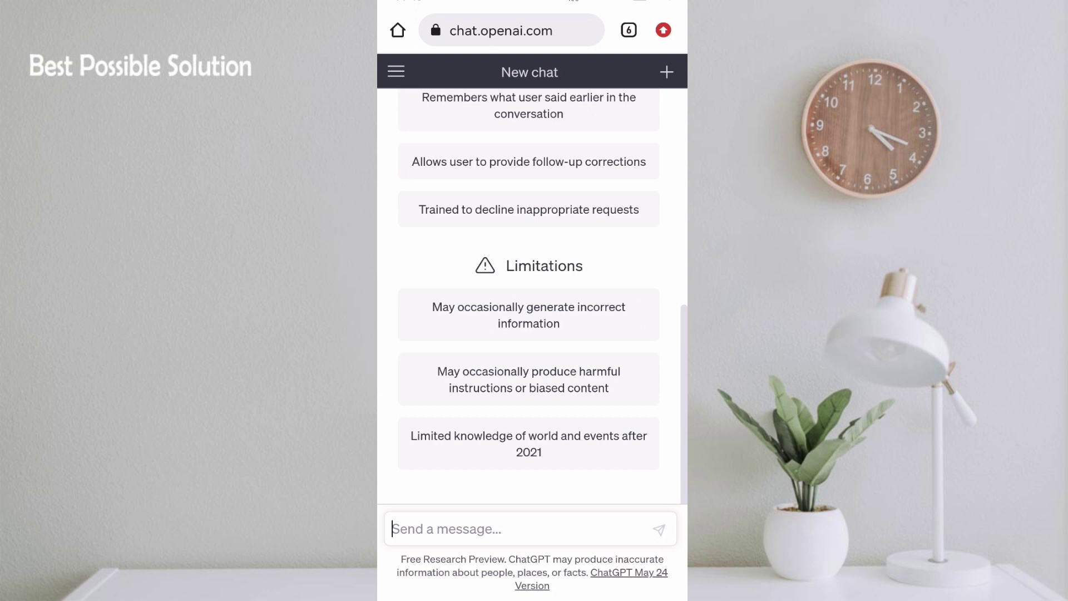
{"action": "left_click", "coordinate": [501, 527]}
{"action": "type", "text": "Hi "}
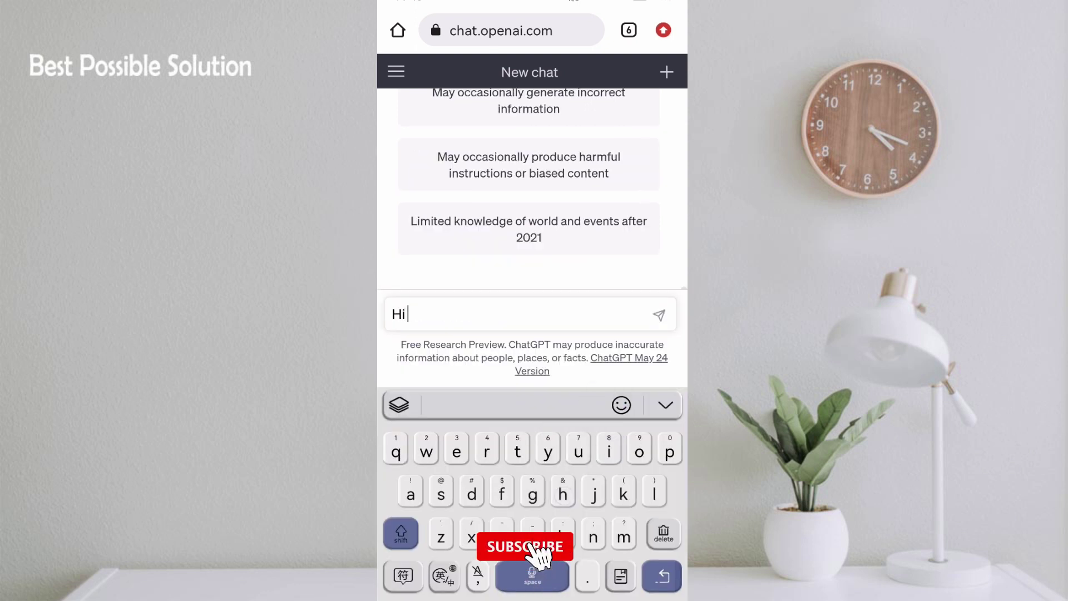
{"action": "type", "text": "chatgp"}
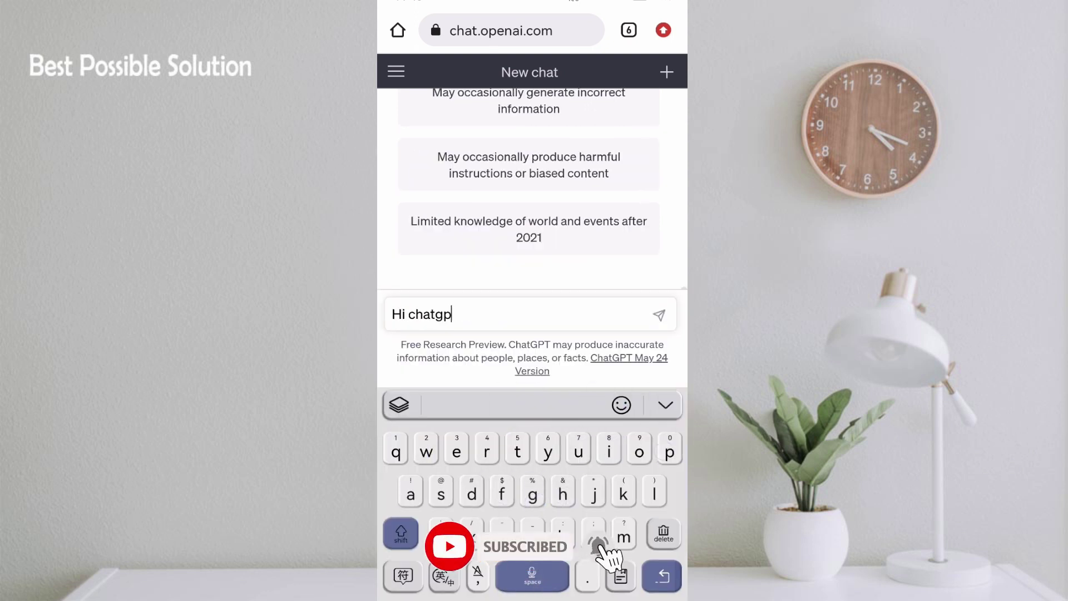
{"action": "type", "text": "t"}
{"action": "left_click", "coordinate": [660, 315]}
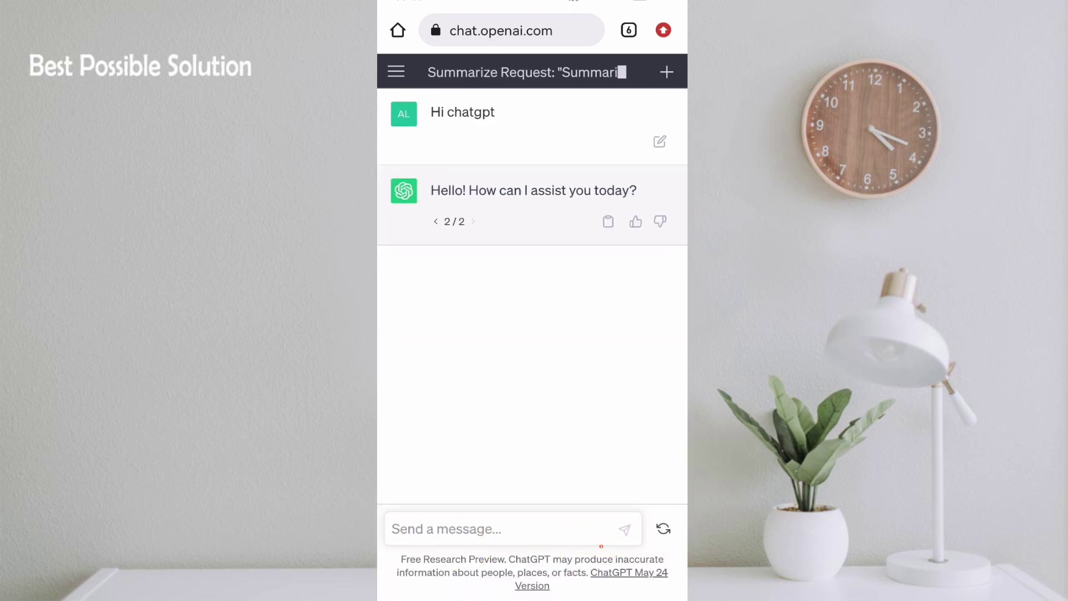
Send 'how are you?' and then 'hahaha' to ChatGPT.
{"action": "left_click", "coordinate": [501, 527]}
{"action": "type", "text": "how are yo"}
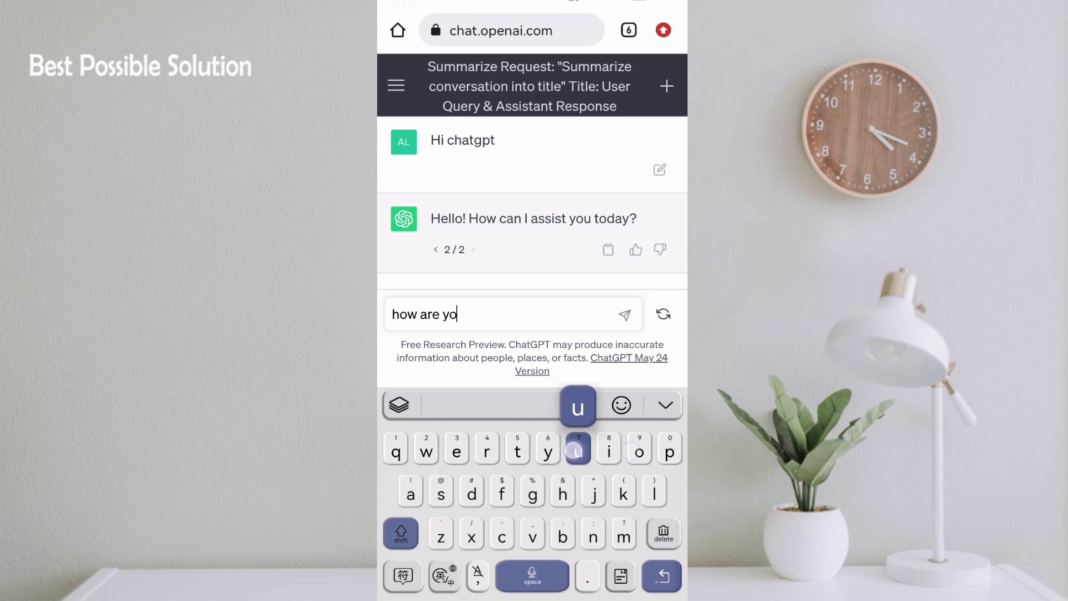
{"action": "type", "text": "u?"}
{"action": "left_click", "coordinate": [624, 315]}
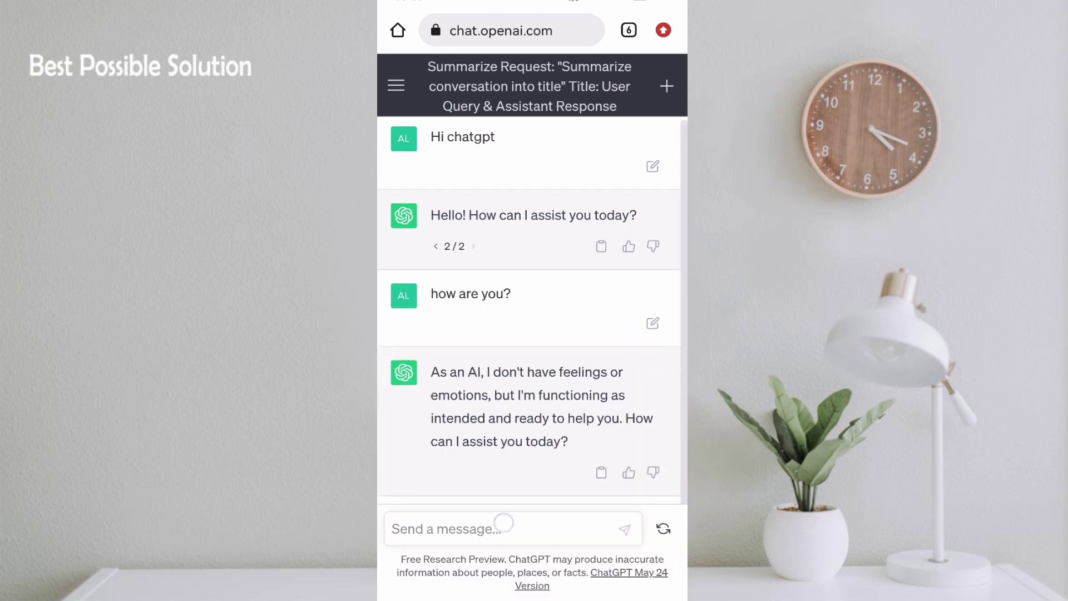
{"action": "left_click", "coordinate": [501, 529]}
{"action": "type", "text": "hahaha"}
{"action": "left_click", "coordinate": [625, 315]}
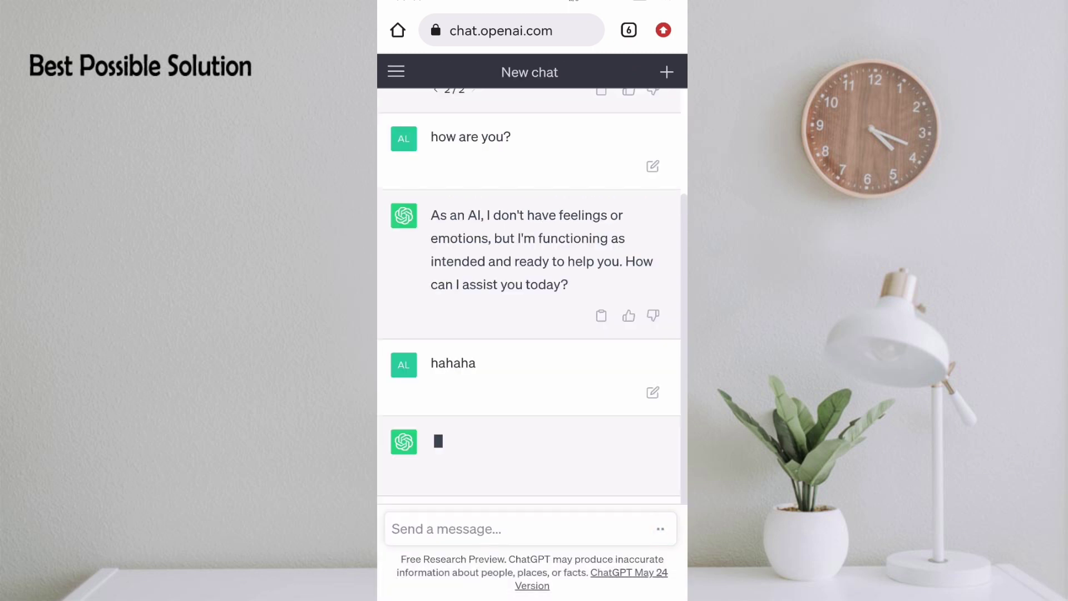